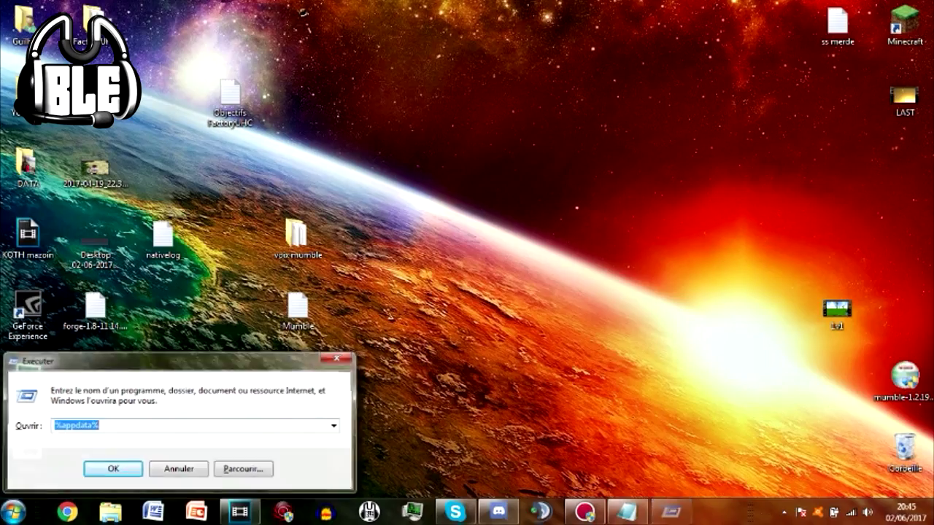
Open the %appdata% folder, go to the mods folder inside .minecraft, and put the MumbleLink file from the desktop there
key("Return")
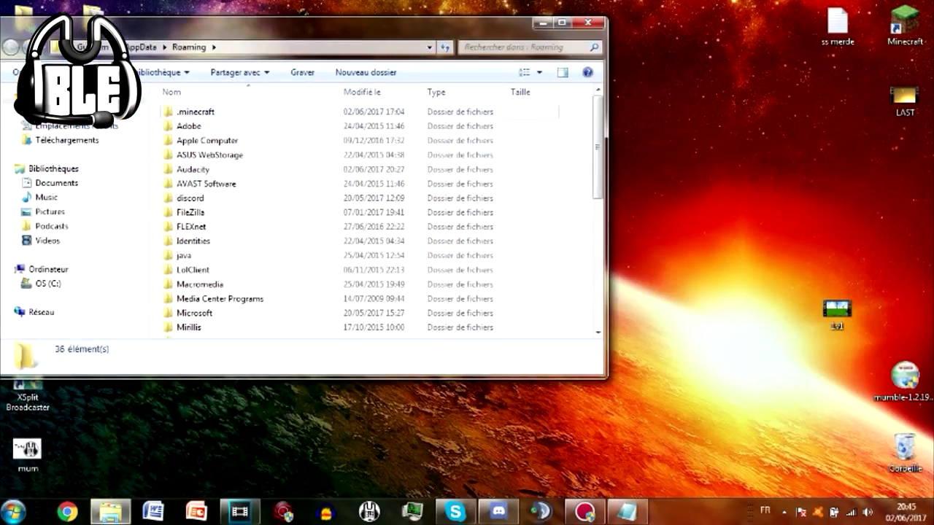
double_click(194, 110)
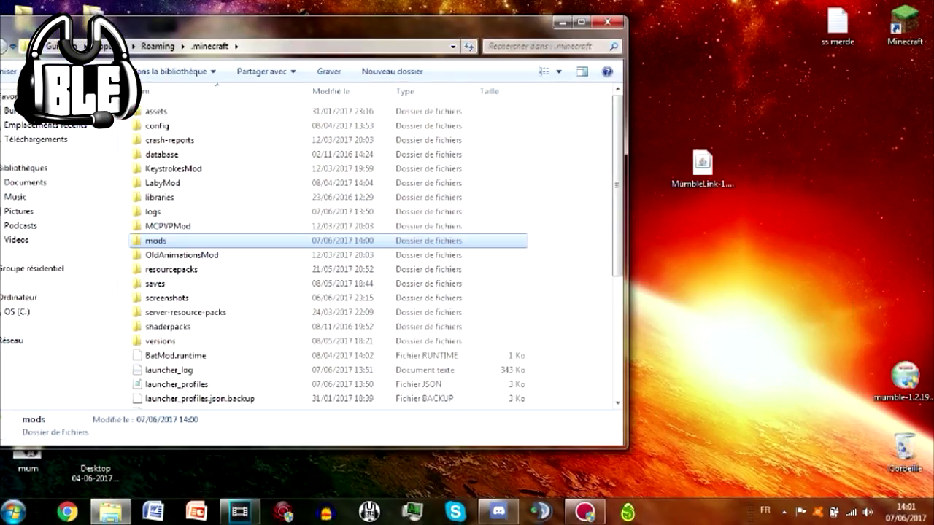
double_click(155, 241)
left_click_drag(702, 164, 501, 258)
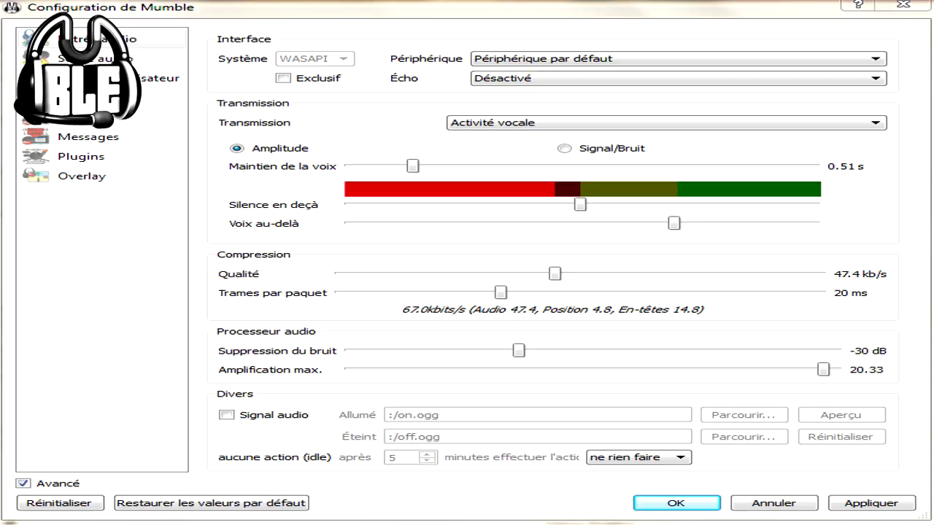
Examine the audio output and plugin pages of the Mumble configuration
left_click(94, 58)
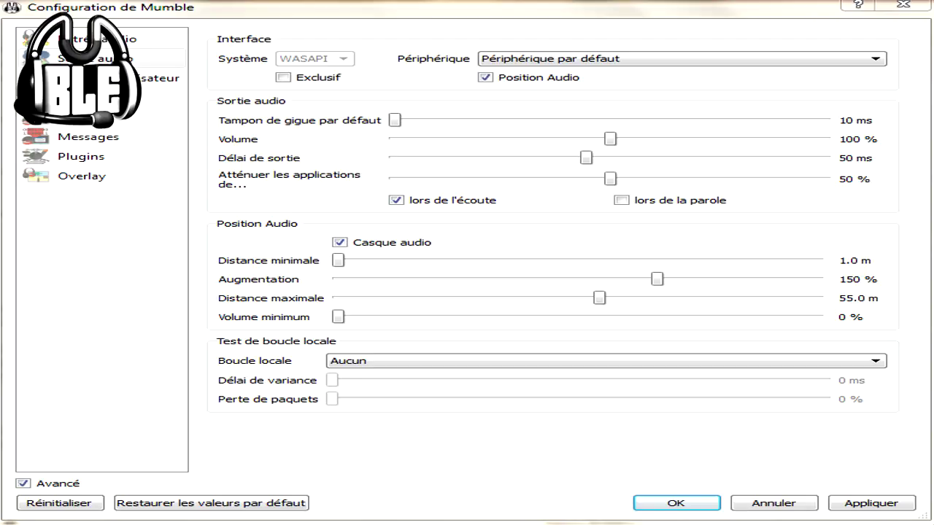
left_click(81, 156)
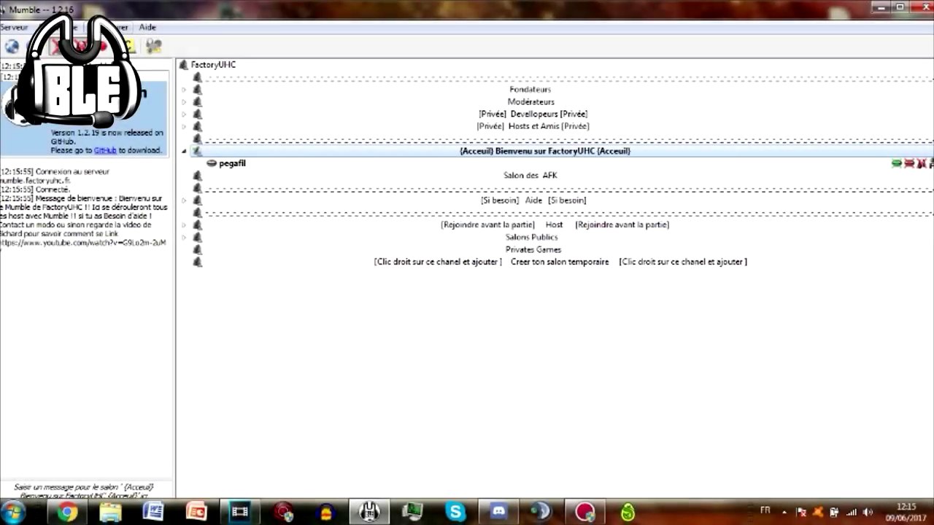
Open the Mumble configuration from the main window and have the advanced options (Avancé) enabled
left_click(111, 27)
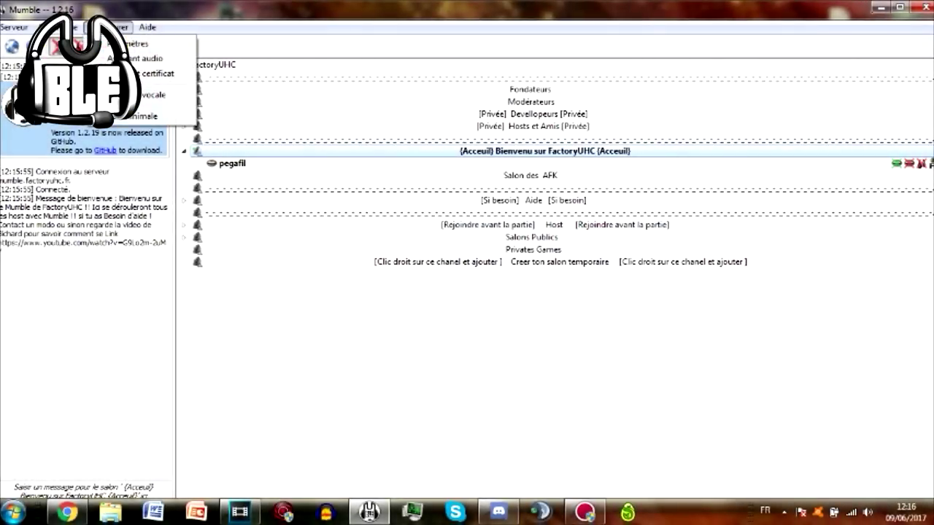
left_click(145, 43)
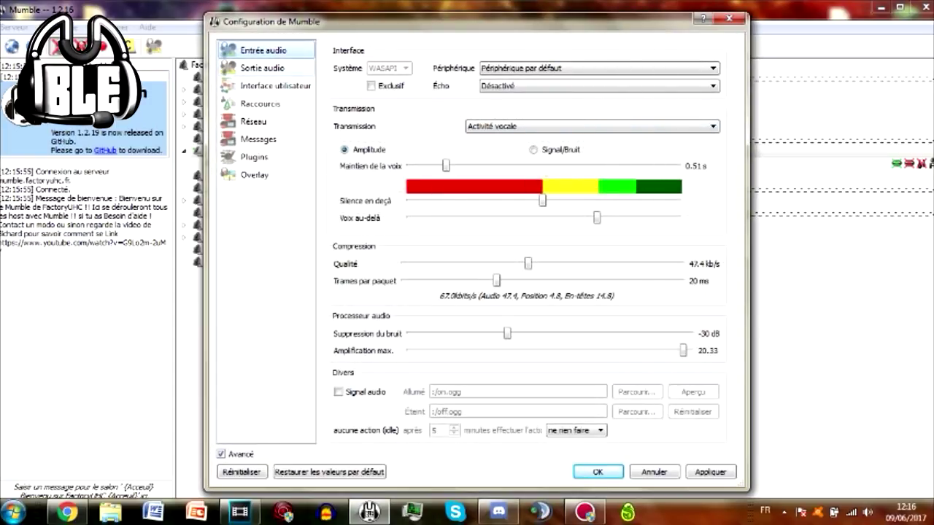
left_click(222, 454)
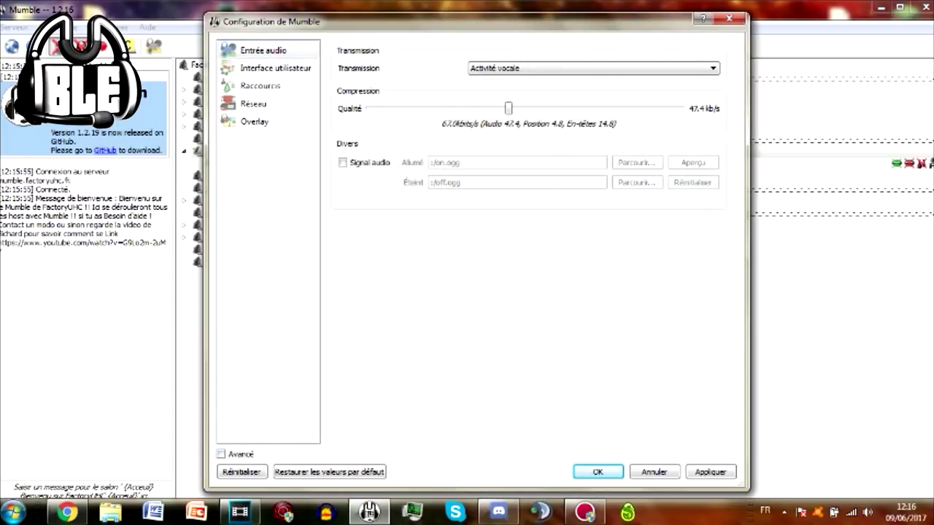
left_click(221, 454)
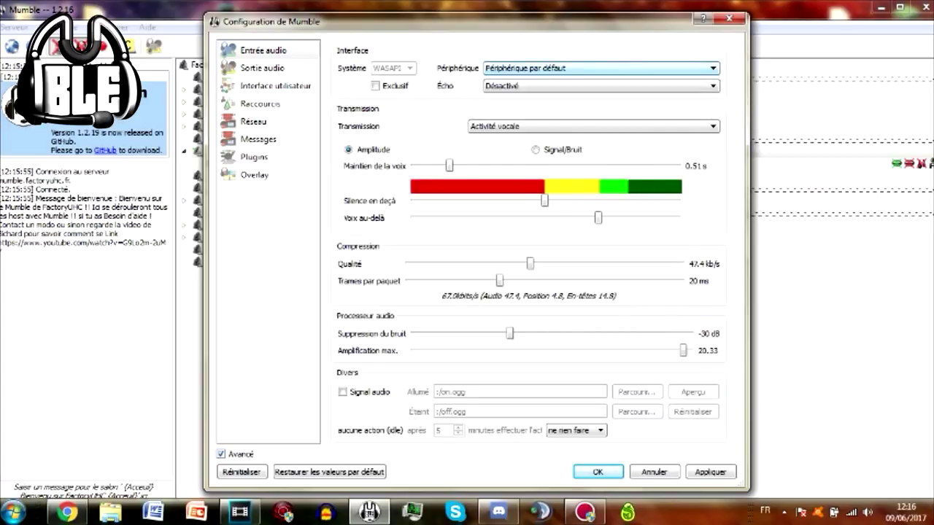
Set the audio input device to Microphone (Auna Mic 900) and keep the transmission mode at Activité vocale
left_click(601, 68)
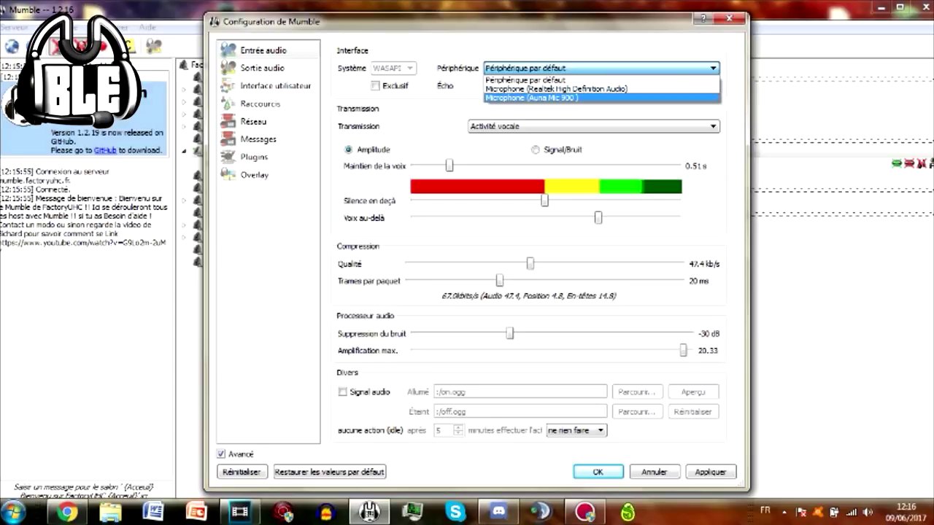
left_click(569, 99)
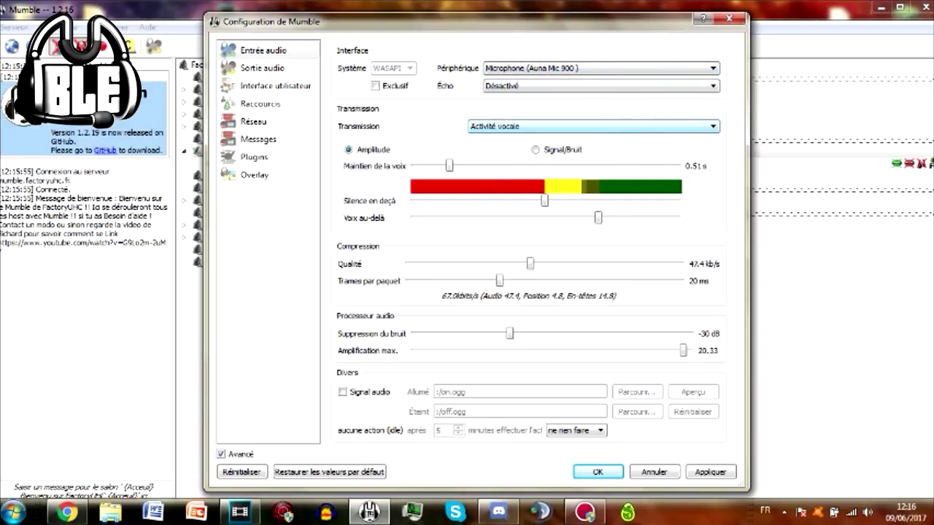
left_click(513, 128)
left_click(514, 129)
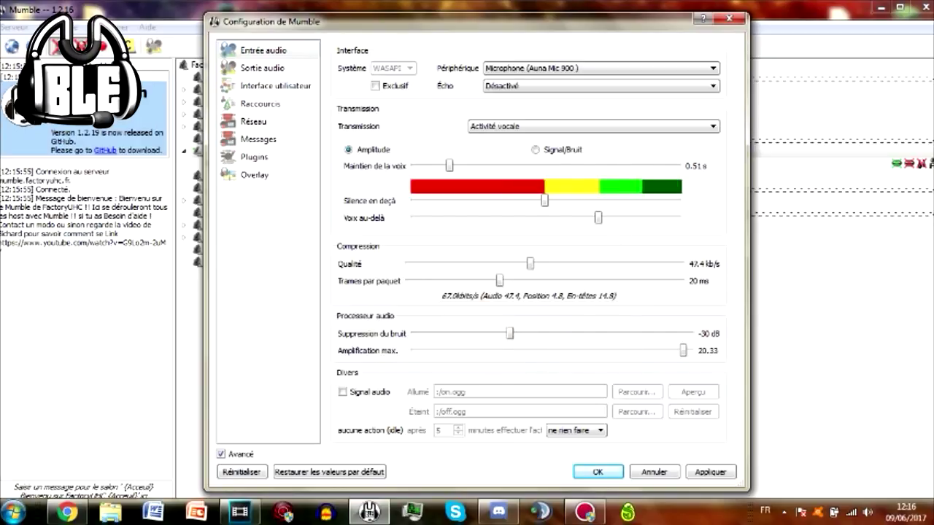
Examine the audio output settings, including the device choices and the positional audio options
left_click(262, 68)
left_click(603, 69)
left_click(603, 69)
left_click(603, 68)
left_click(603, 68)
key("Tab")
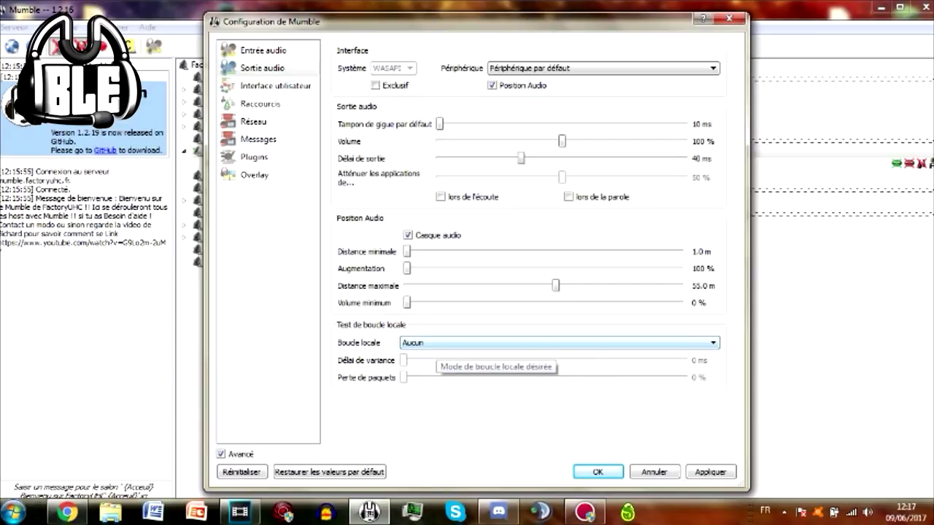
Check the game-link option and plugin list, apply the settings, and close the configuration from the audio input page
left_click(254, 157)
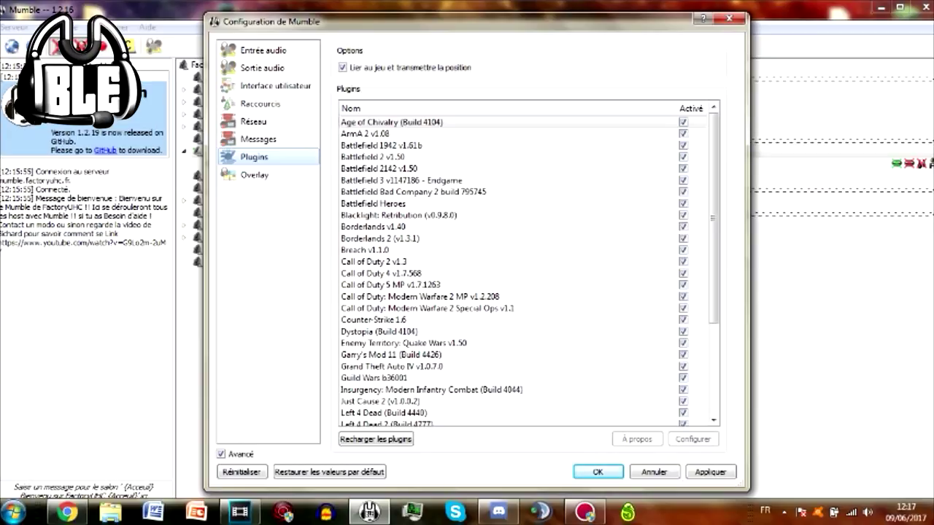
mouse_move(713, 216)
left_mouse_down()
mouse_move(713, 309)
mouse_move(713, 215)
left_mouse_up()
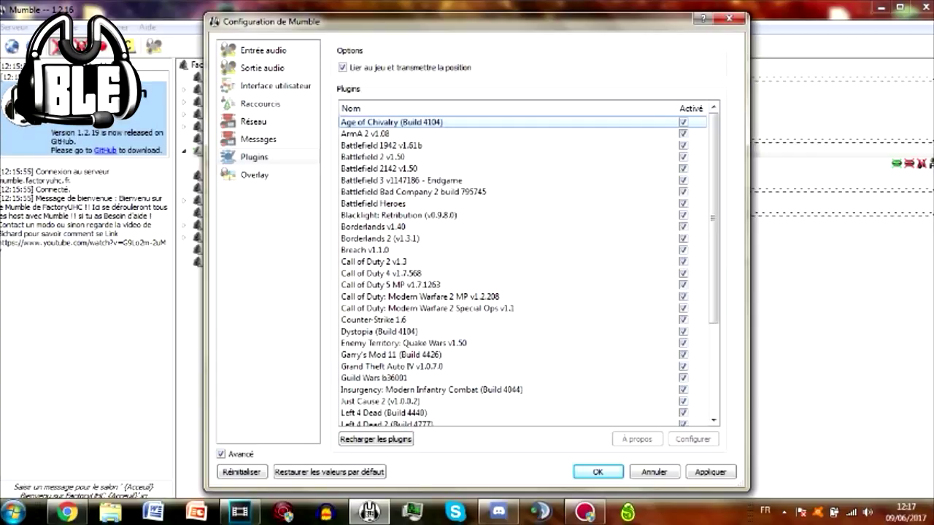
left_click(711, 472)
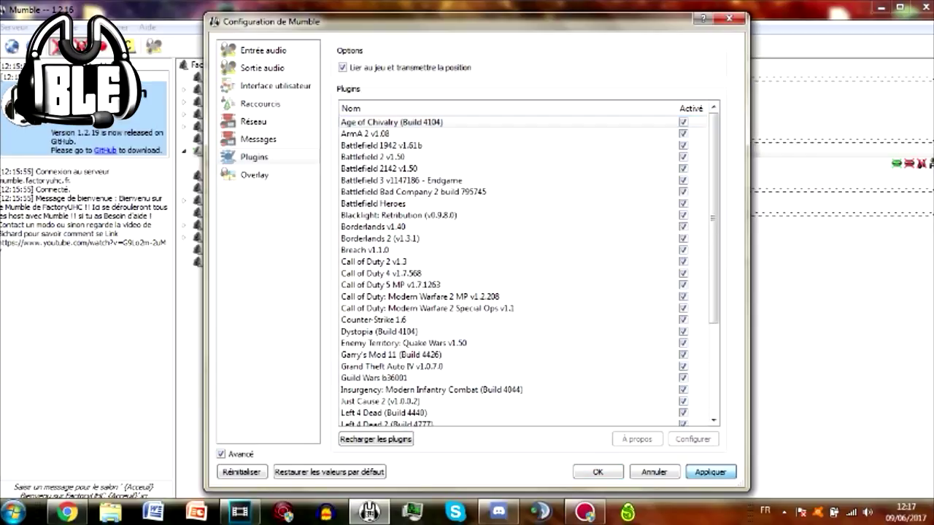
left_click(263, 51)
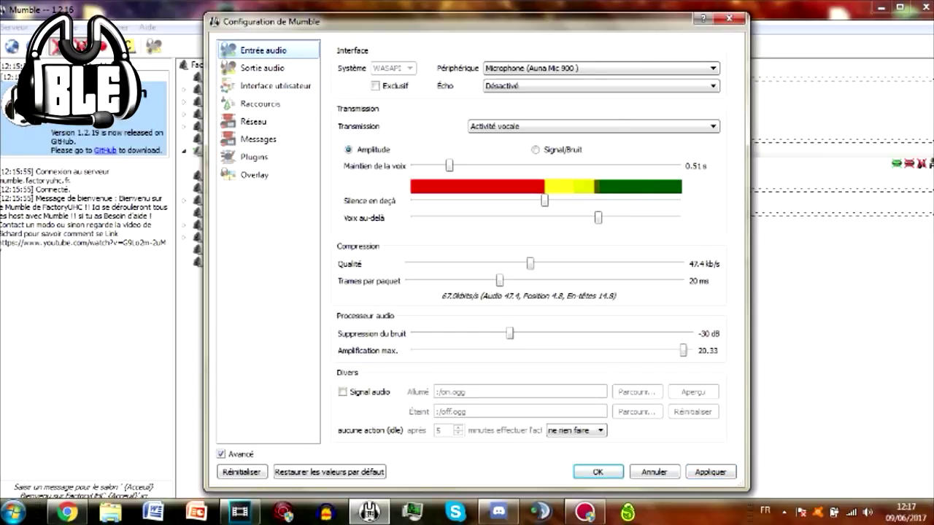
left_click(598, 472)
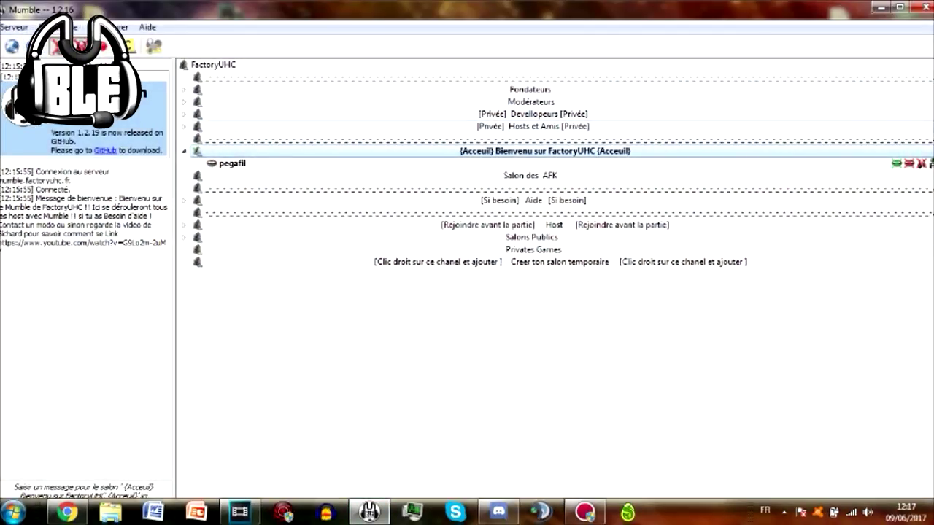
Open a new server entry for FactoryUHC with address mumble.factoryuhc.fr and port 20300, and go through its fields to the username
left_click(15, 27)
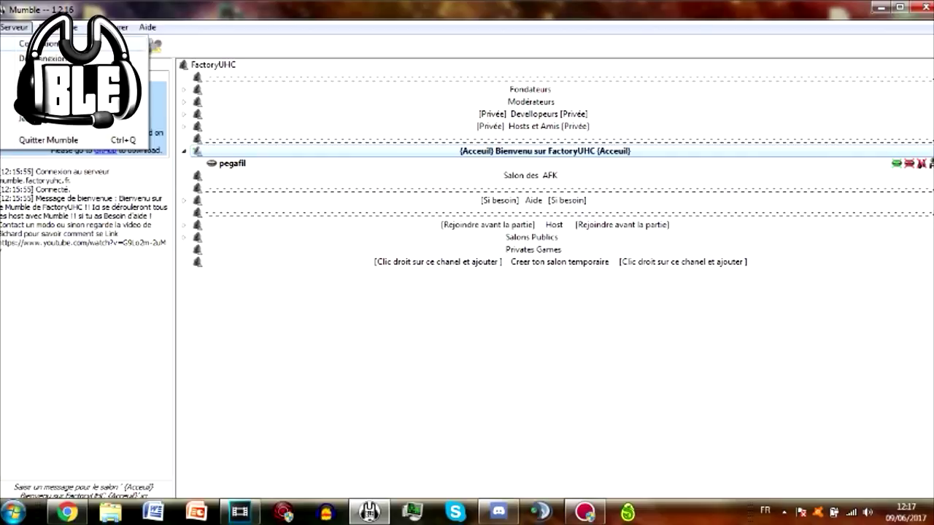
left_click(40, 44)
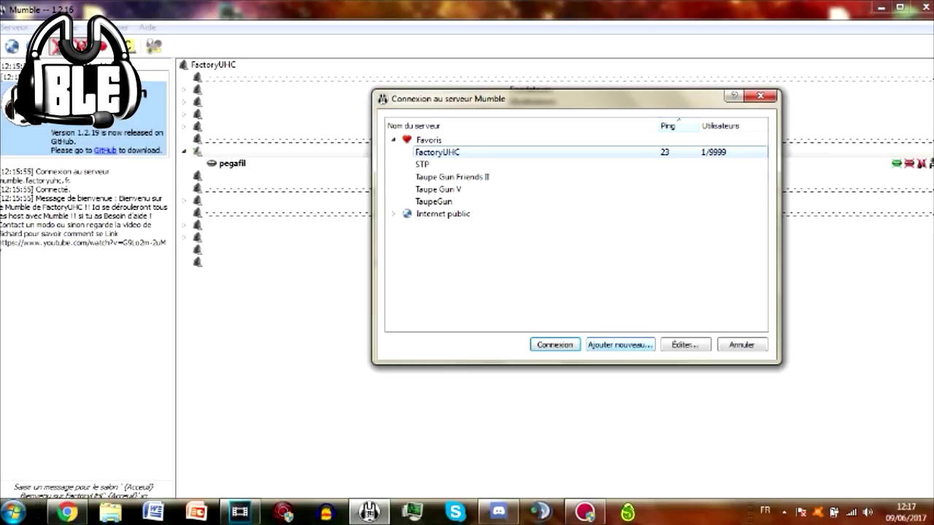
left_click(619, 345)
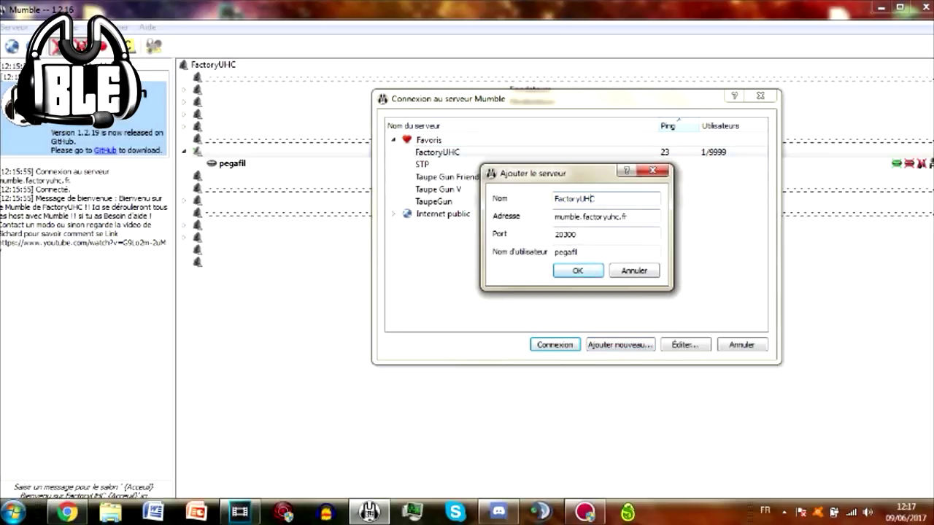
key("Tab")
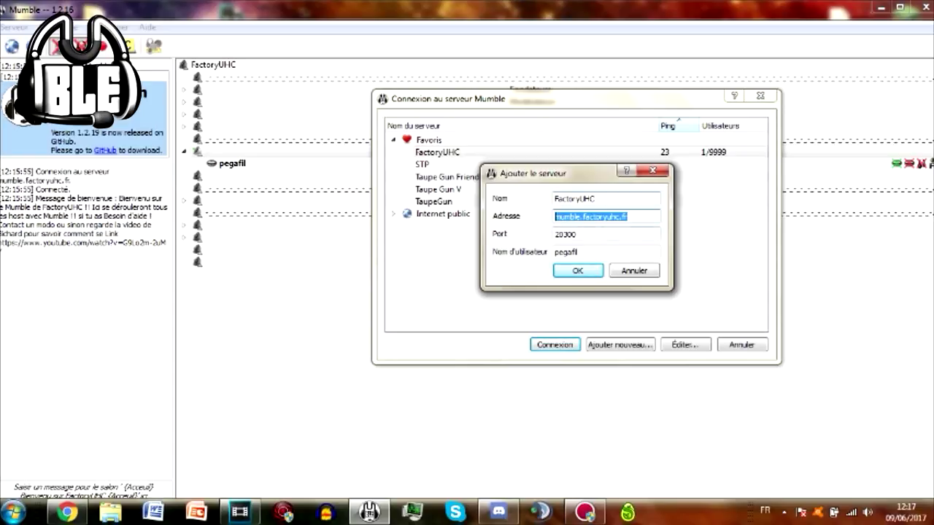
key("Tab")
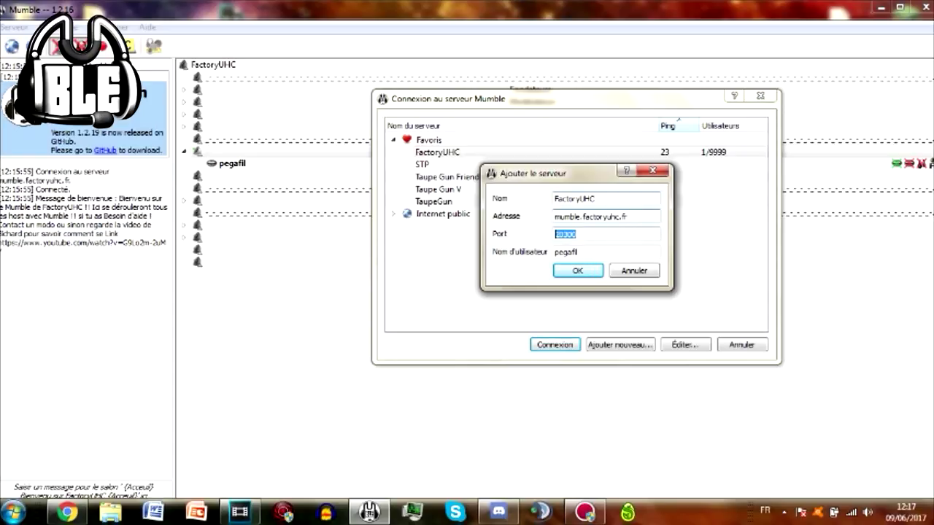
key("Tab")
left_click(579, 253)
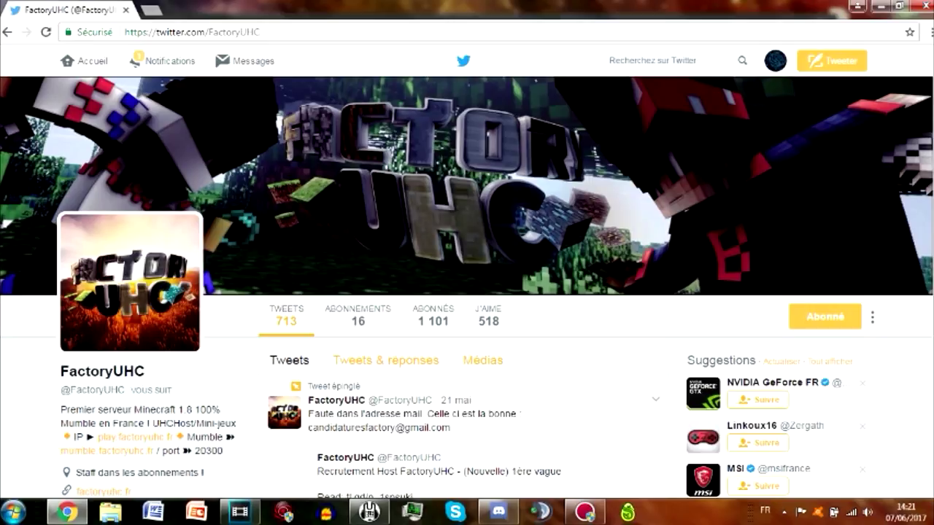
Look through the tweets on the FactoryUHC Twitter page
scroll(467, 292, "down", 10)
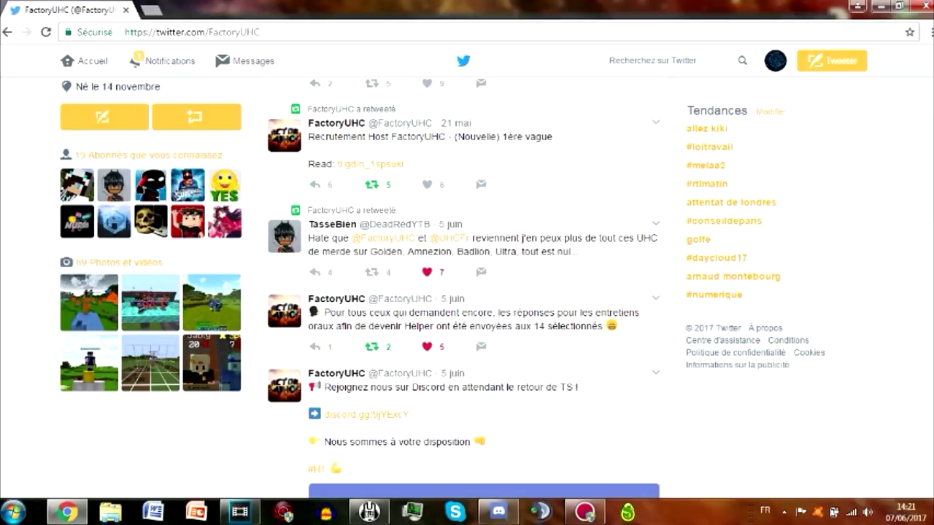
scroll(467, 292, "down", 5)
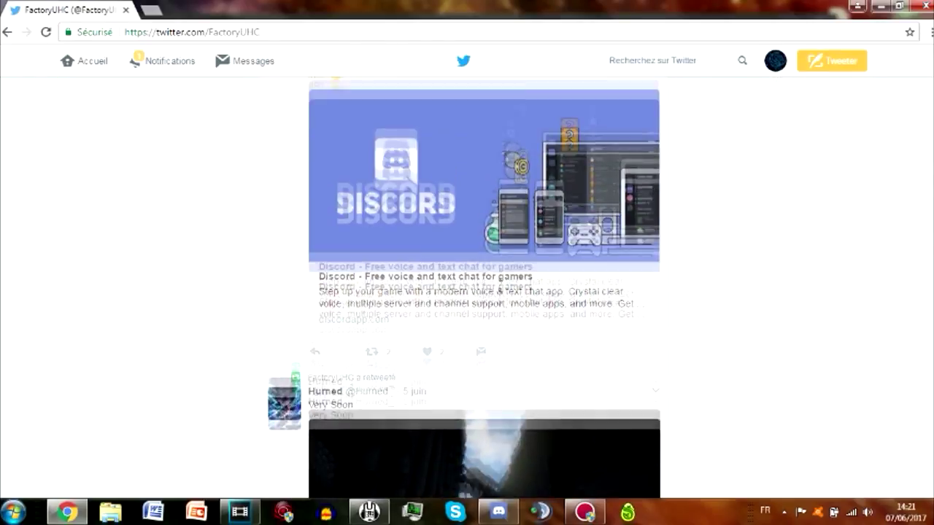